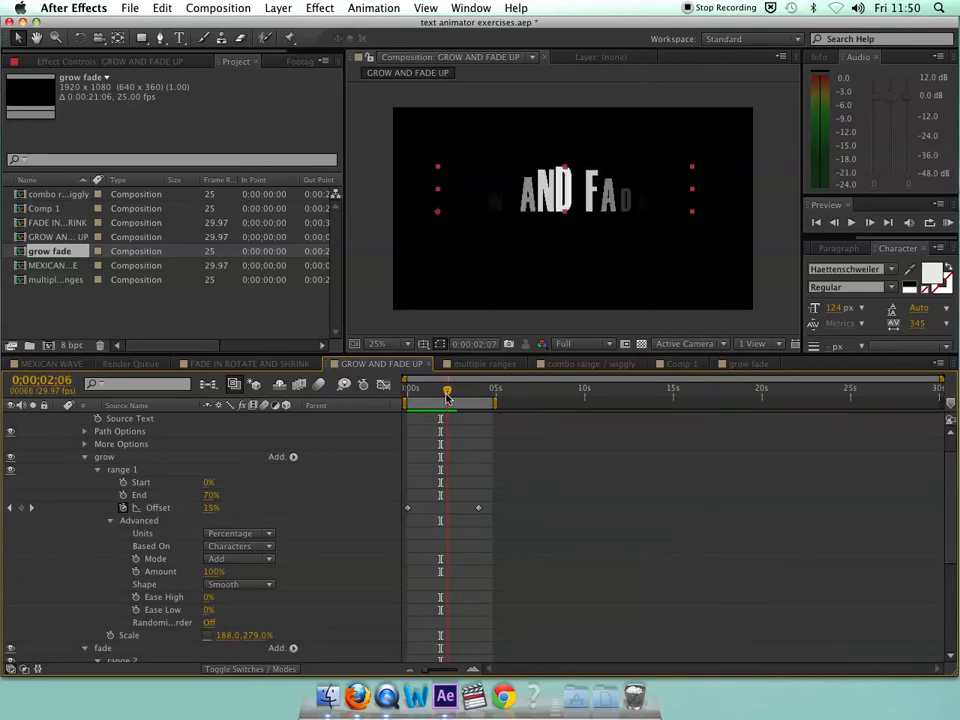
- Create the text "GROW AND FADE UP" in the grow fade composition and centre it in the frame
left_click(742, 364)
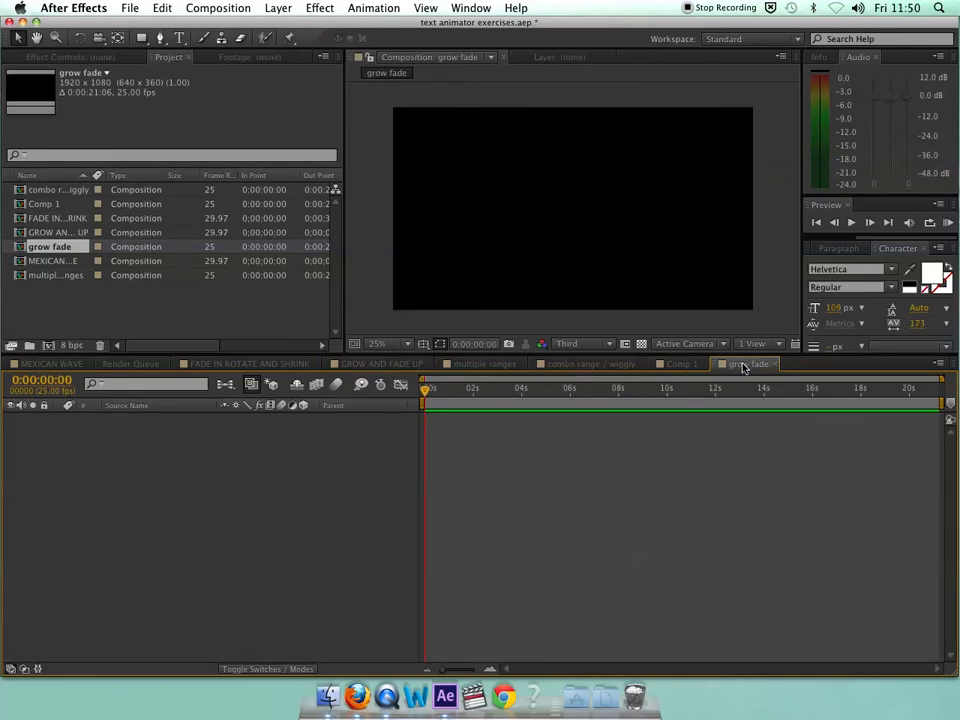
left_click(179, 37)
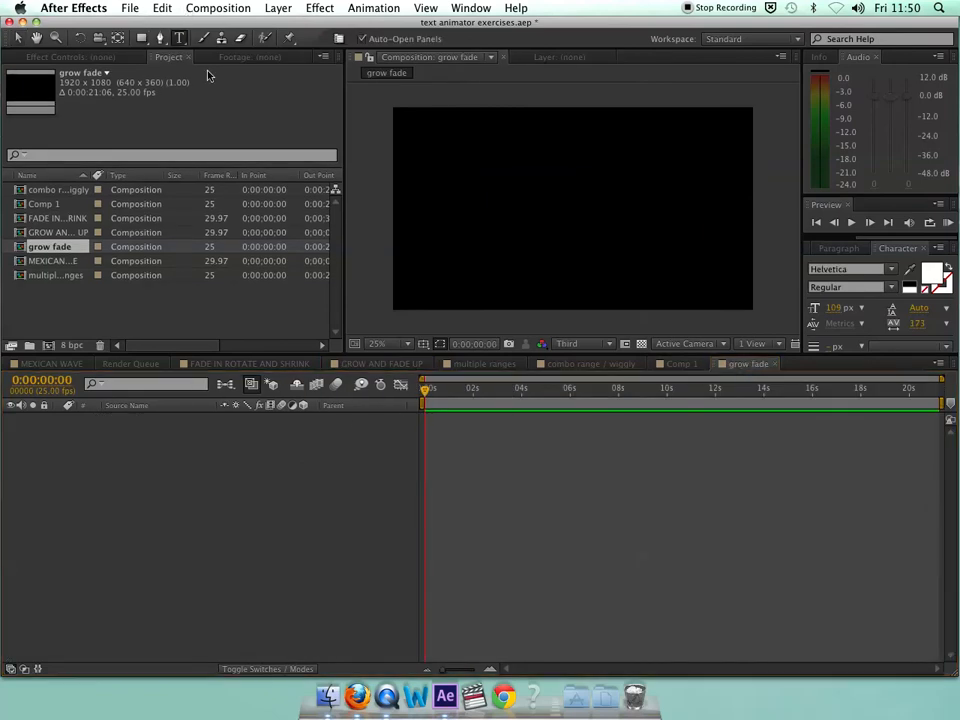
left_click(436, 195)
type("GR")
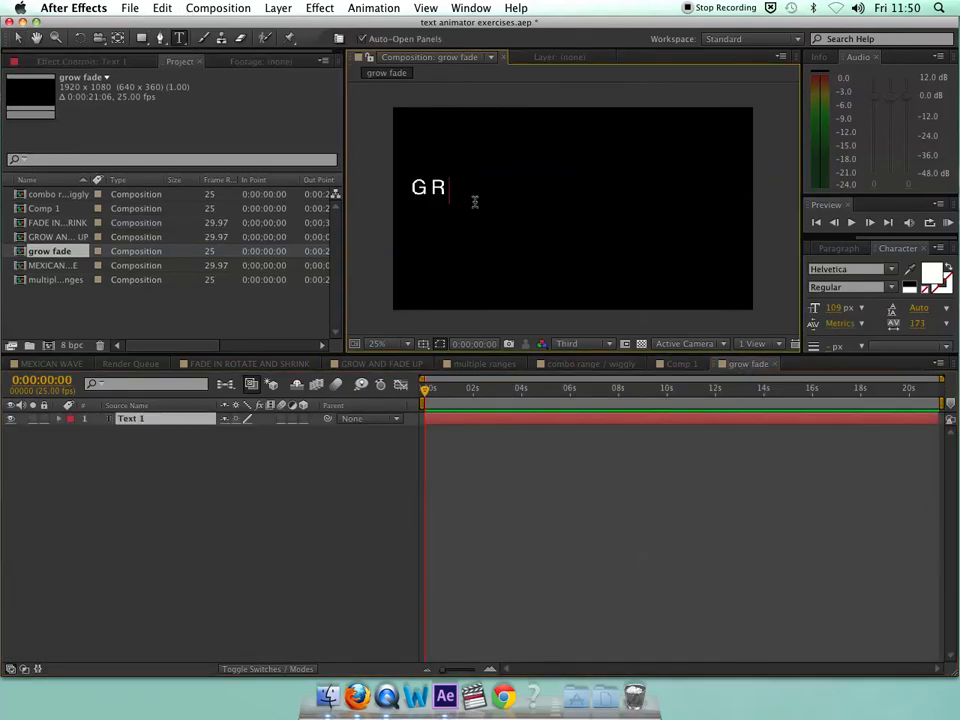
type("OW AND FADE UP")
key("KP_Enter")
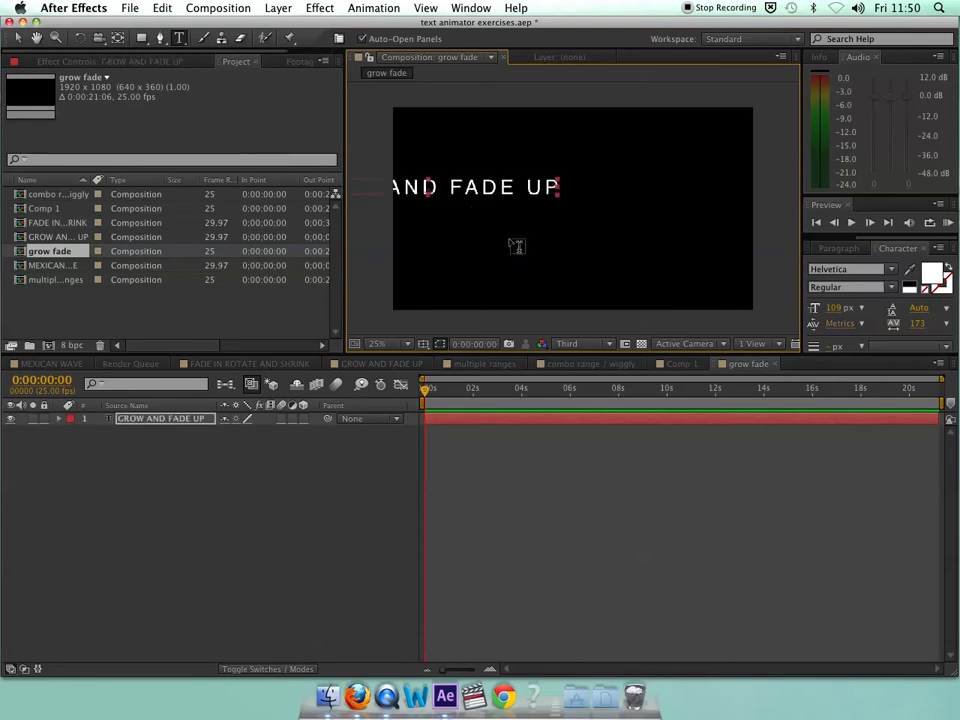
key("v")
left_click_drag(470, 196, 598, 204)
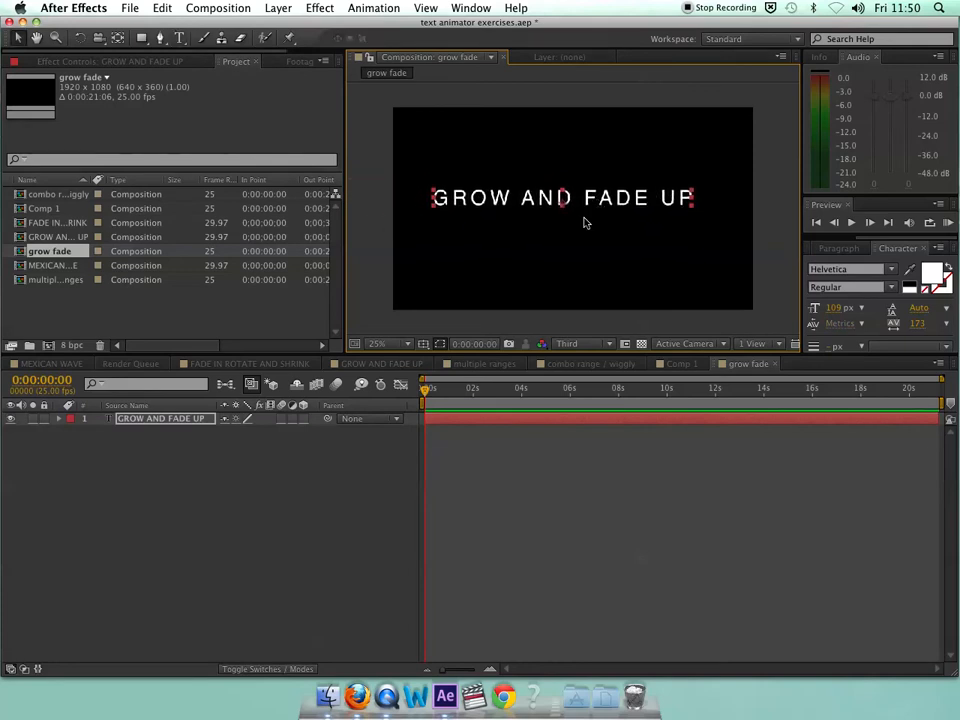
- Add a Scale animator to the text layer, unlink its proportions and set the vertical scale to 390%
left_click(60, 421)
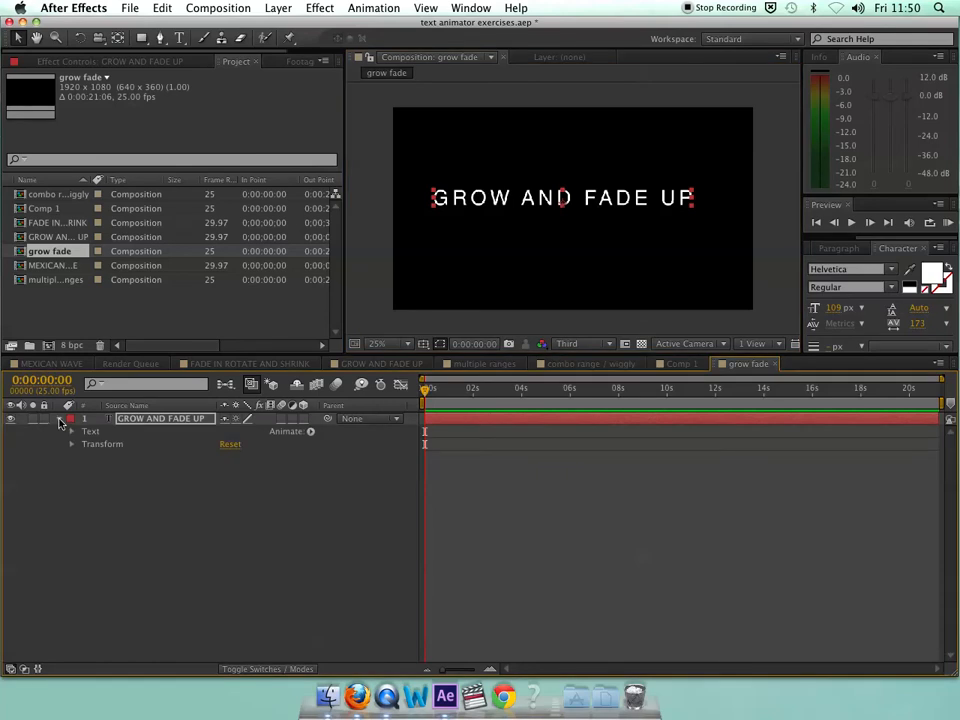
left_click(310, 433)
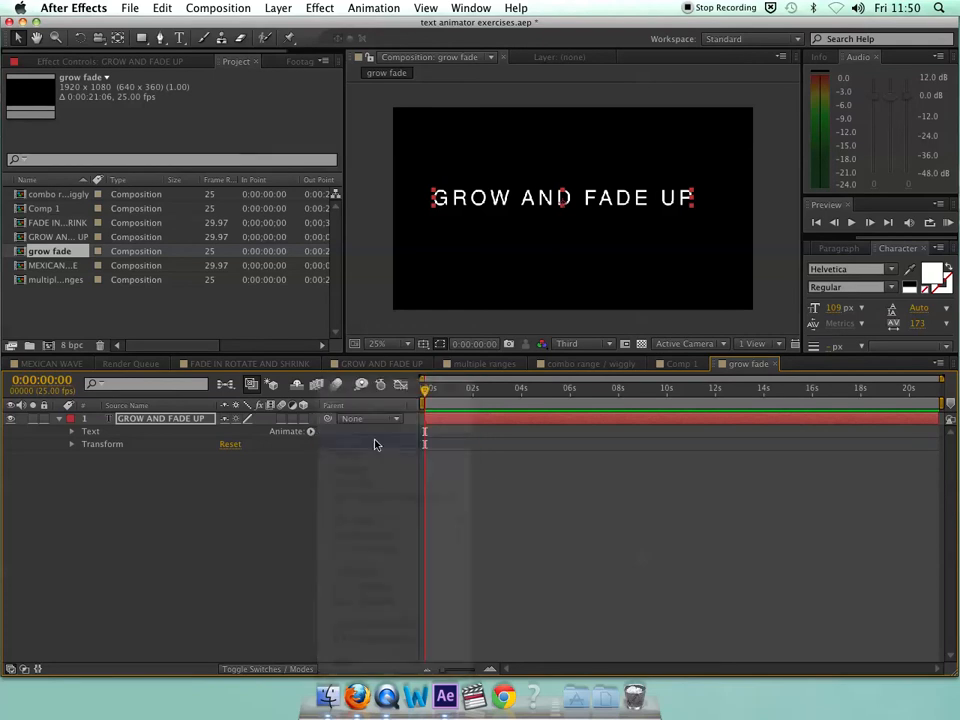
left_click(376, 441)
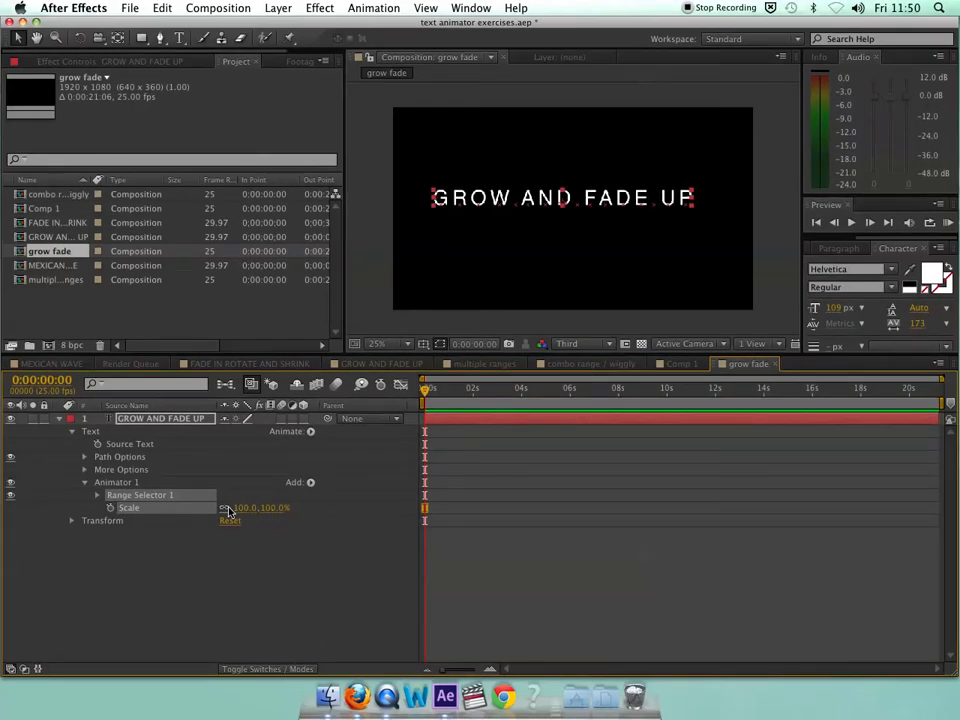
left_click(225, 508)
left_click_drag(272, 508, 469, 493)
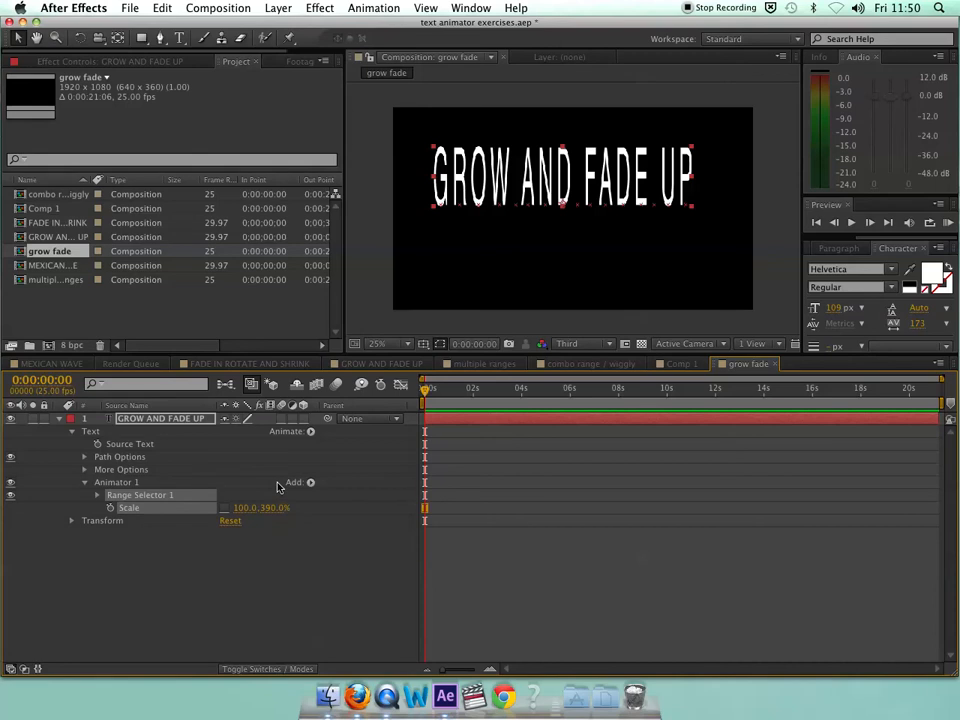
- Set the scale animator's range selector End to 23% and keyframe its Offset at -28% at the start of the timeline
left_click(97, 495)
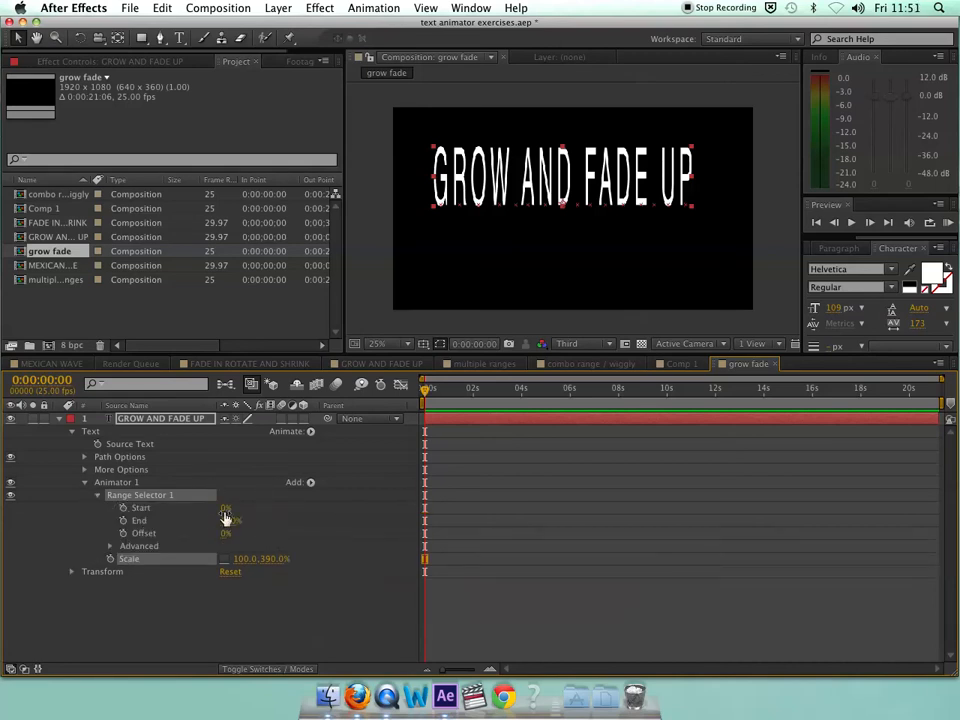
left_click_drag(228, 524, 176, 524)
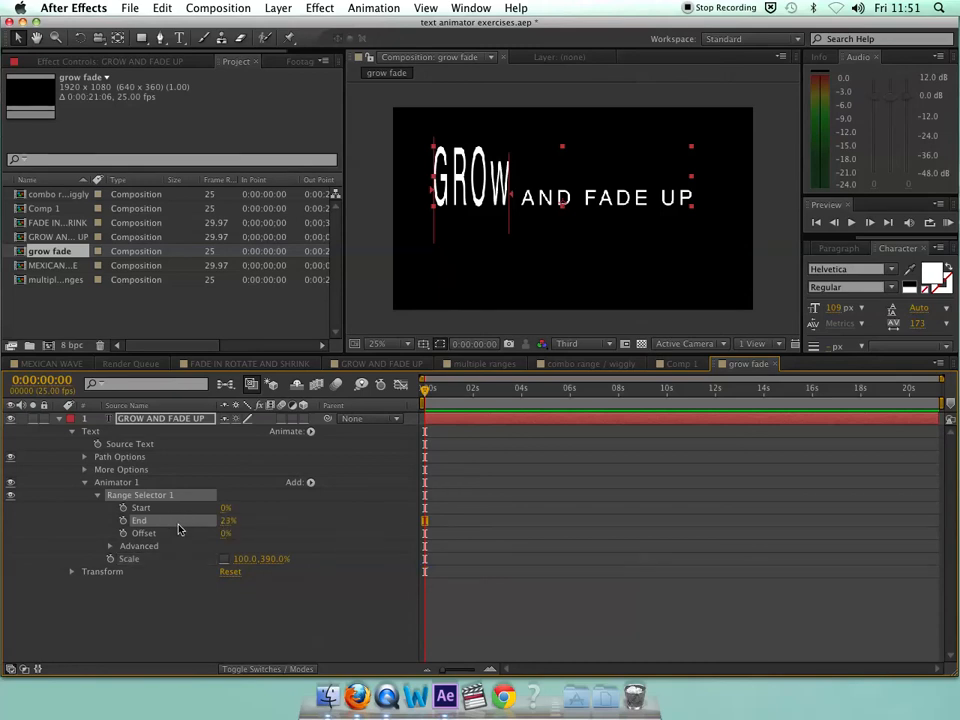
left_click(122, 534)
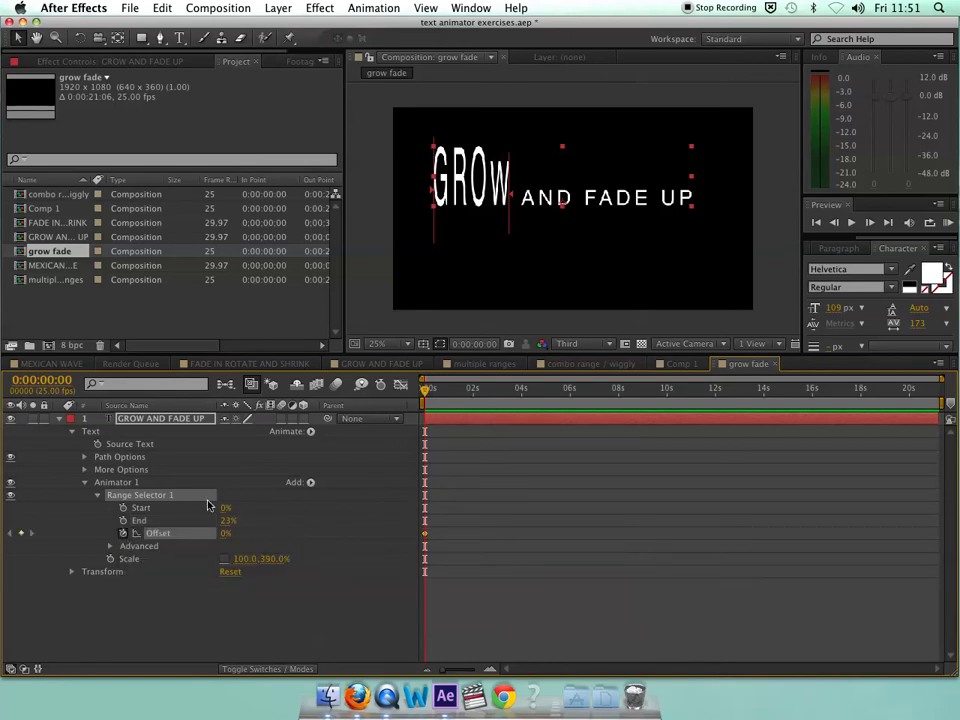
left_click_drag(228, 533, 205, 535)
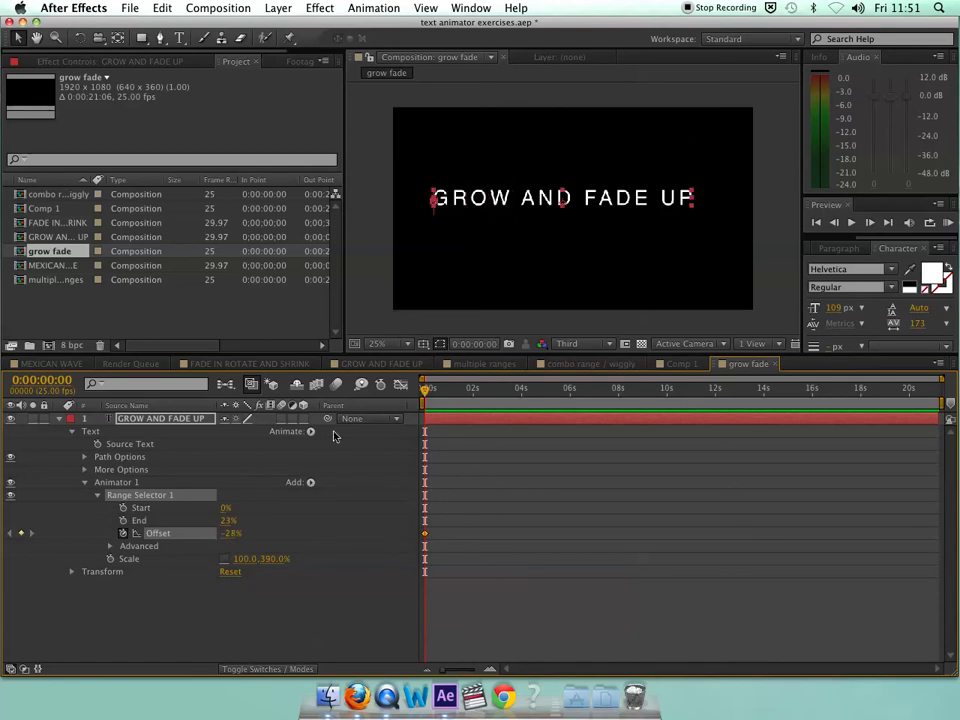
- Keyframe the range selector's Offset at 100% at 0:00:03:04 and preview the animation from the start
left_click(502, 390)
left_click_drag(229, 536, 325, 536)
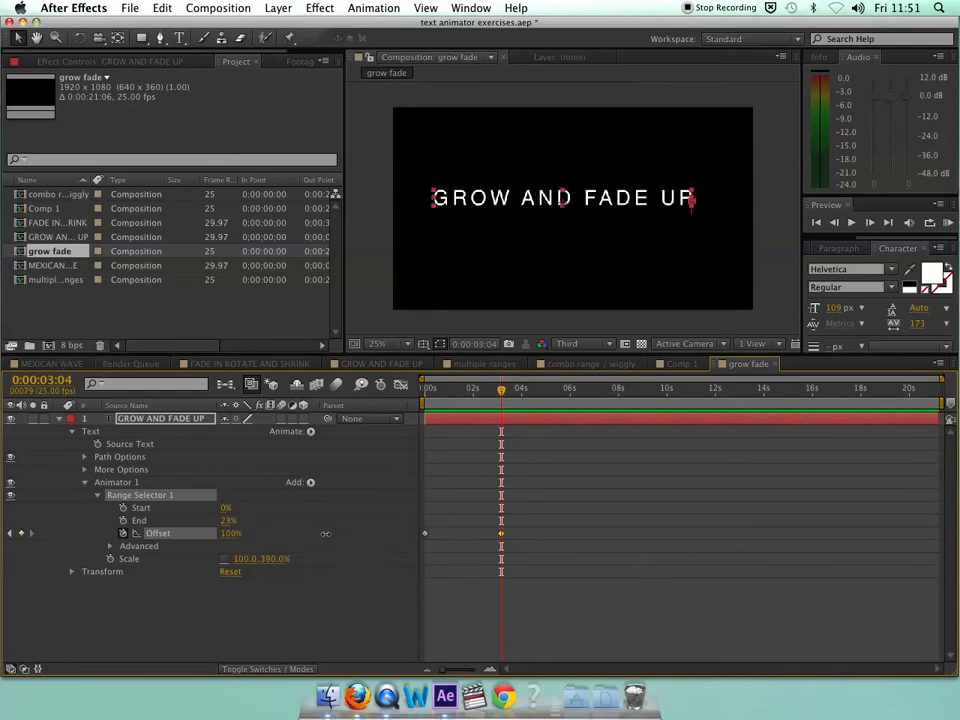
left_click(432, 390)
key("KP_0")
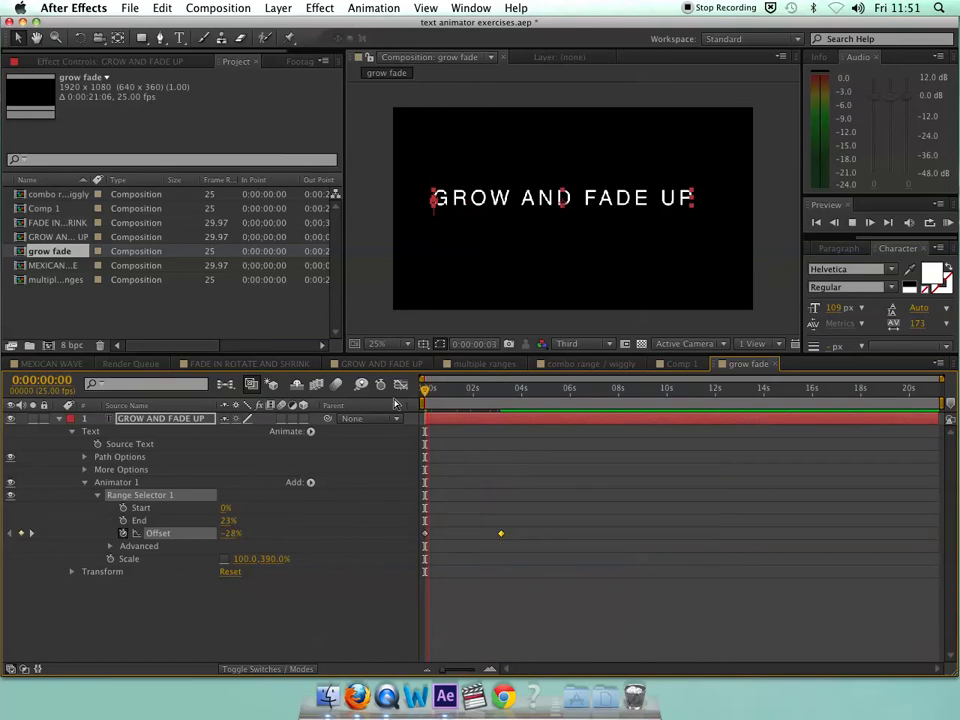
key("space")
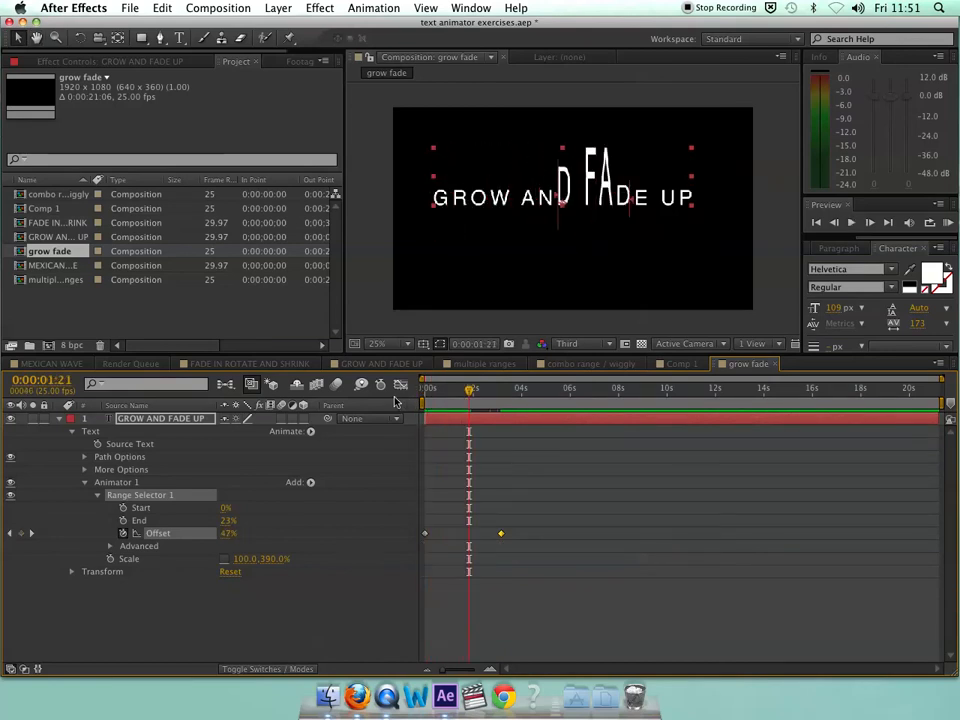
- Set the range selector's Shape to Smooth in its advanced properties and preview the animation from the start
left_click(110, 546)
scroll(200, 575, "down", 2)
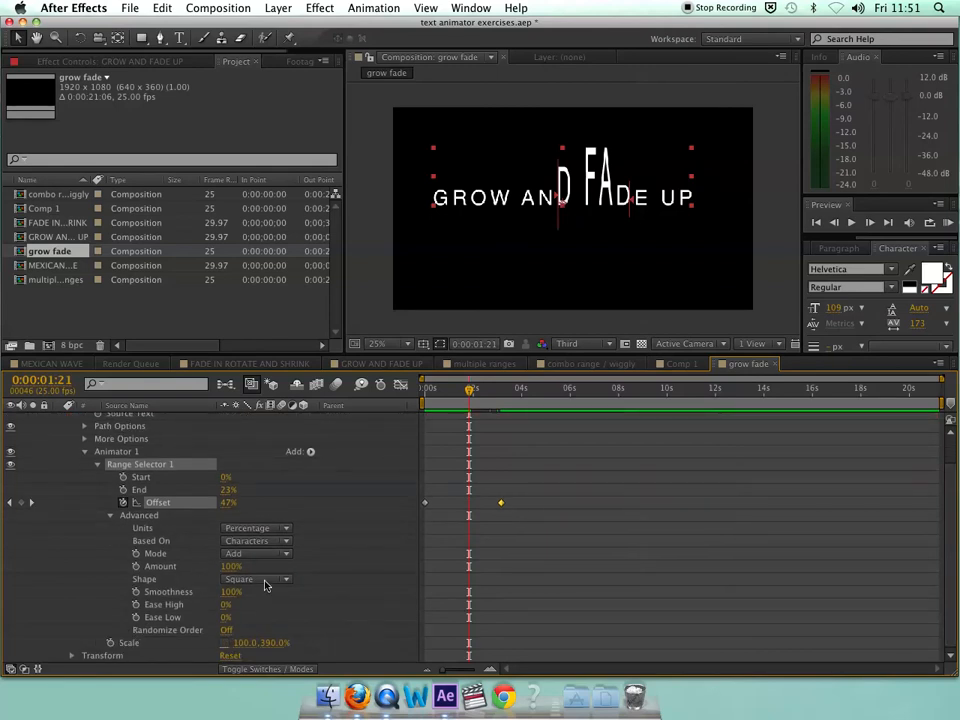
left_click(265, 586)
left_click(272, 661)
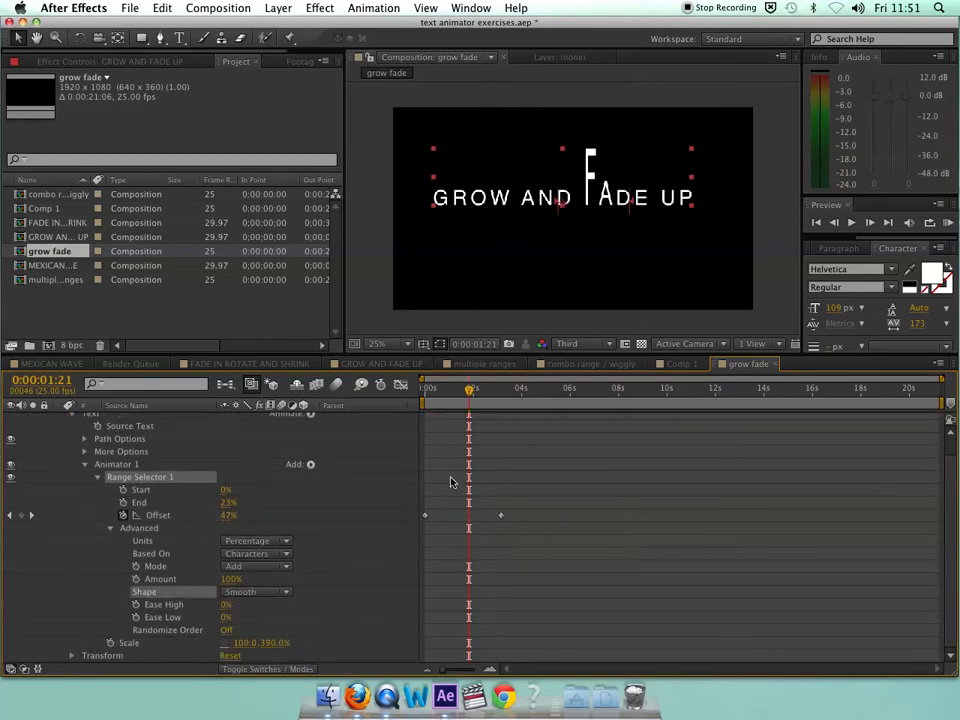
left_click_drag(471, 390, 416, 396)
key("space")
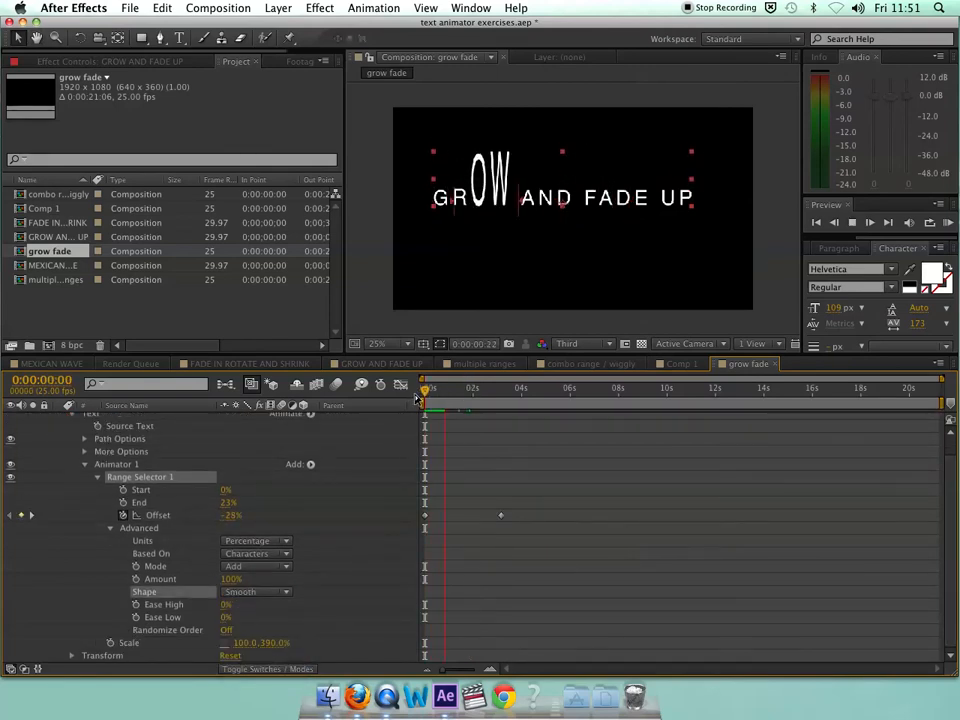
key("space")
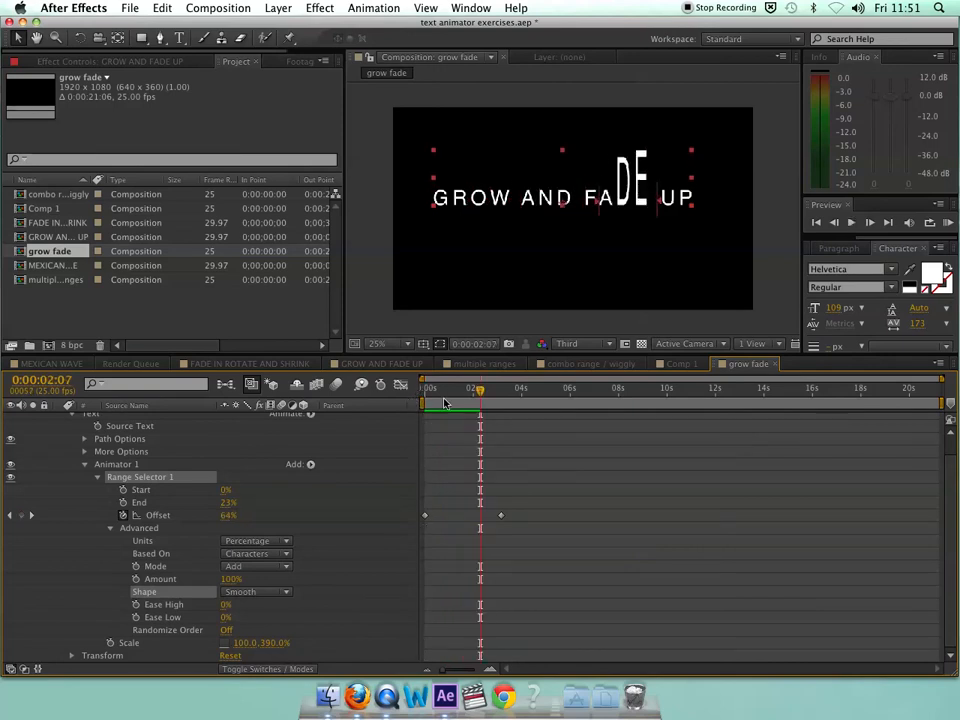
left_click(97, 478)
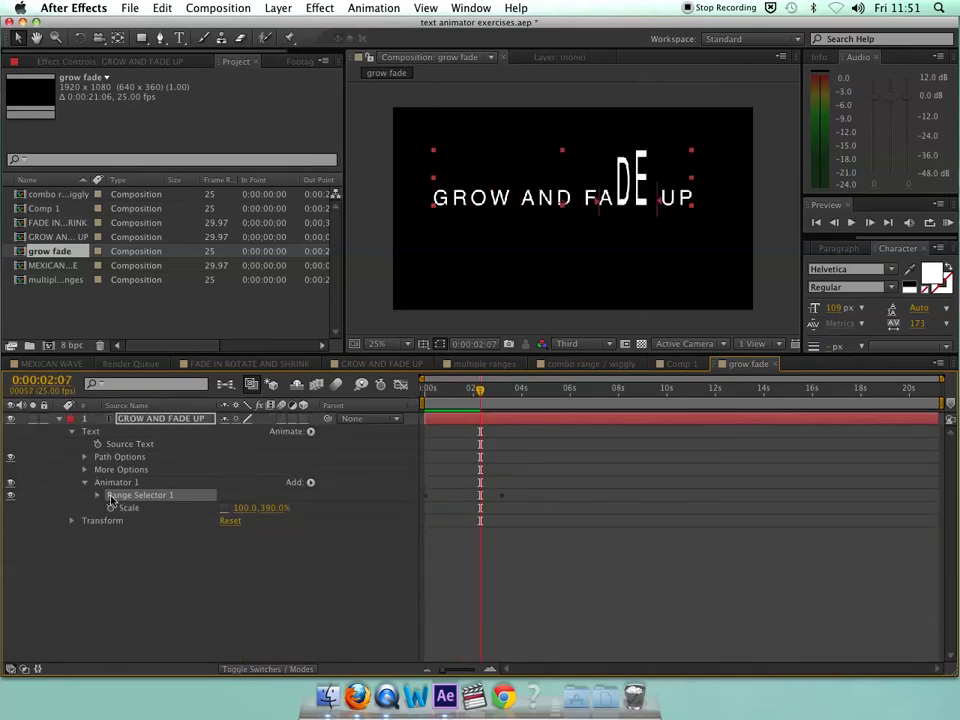
left_click(311, 484)
left_click(442, 483)
left_click_drag(229, 521, 262, 531)
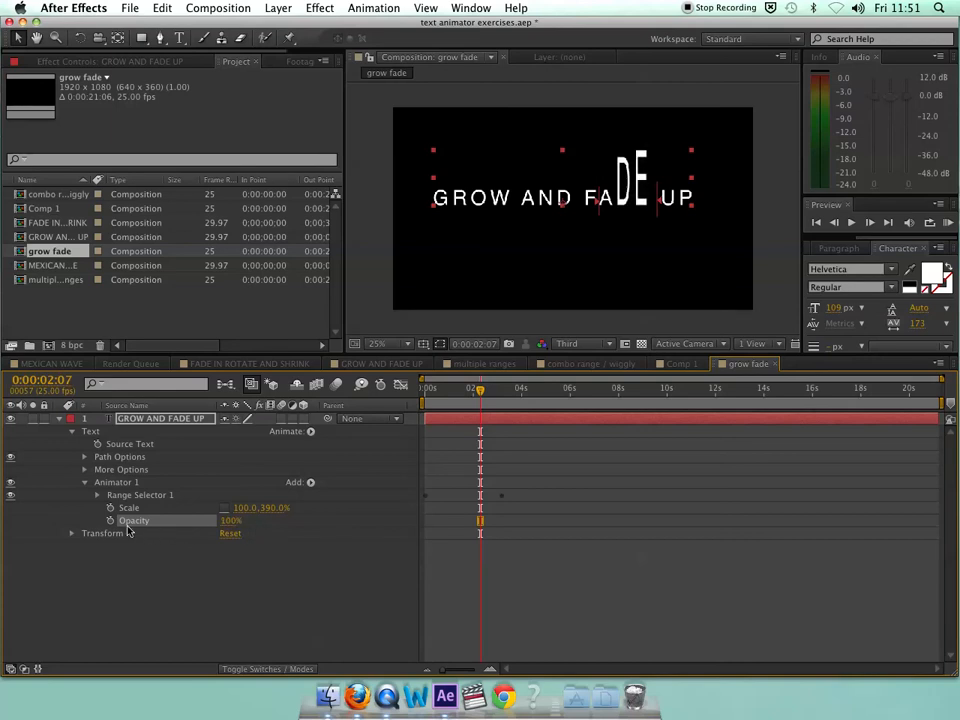
key("Delete")
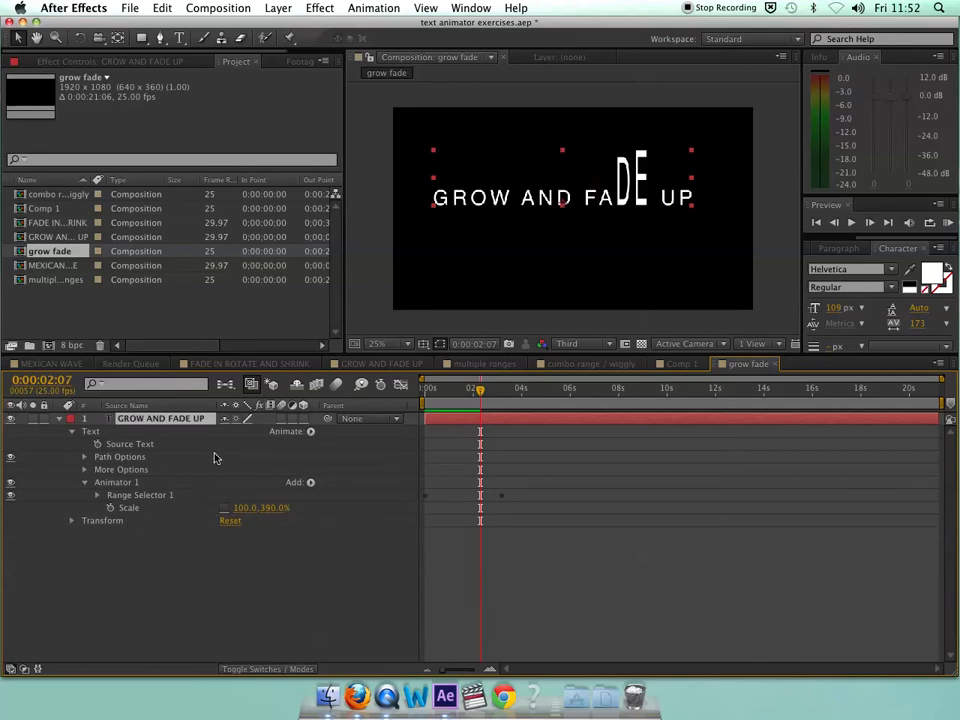
left_click(130, 483)
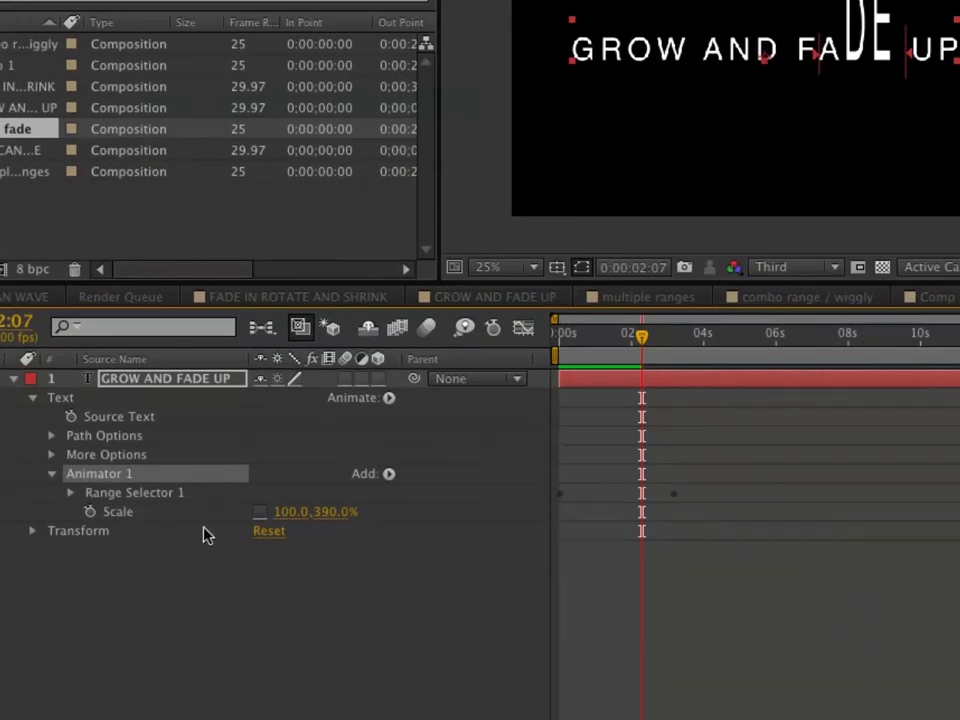
left_click(389, 397)
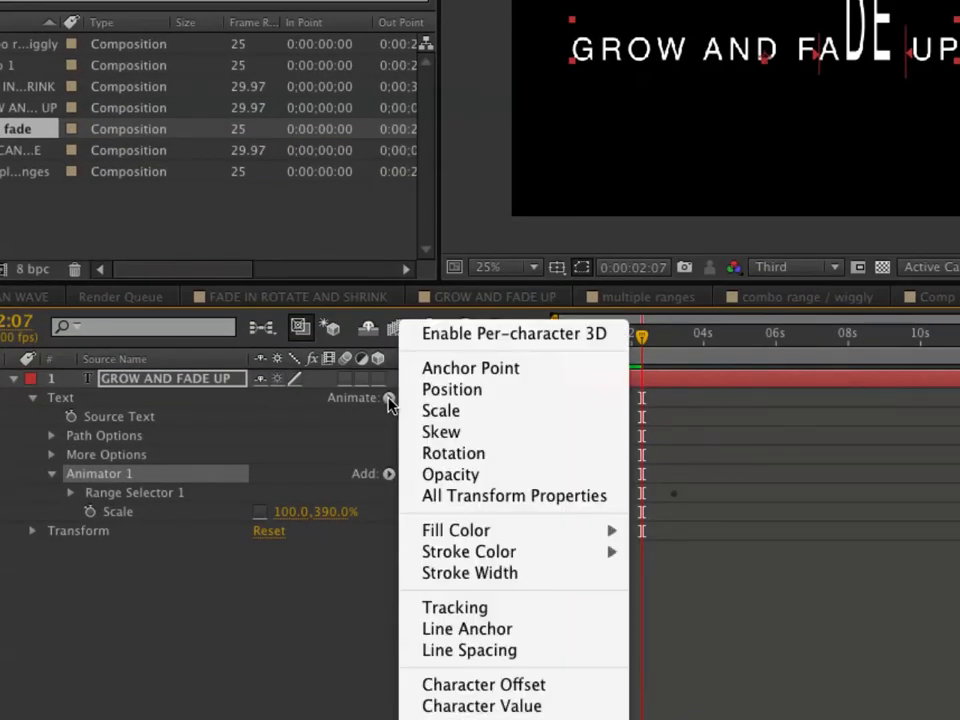
left_click(452, 475)
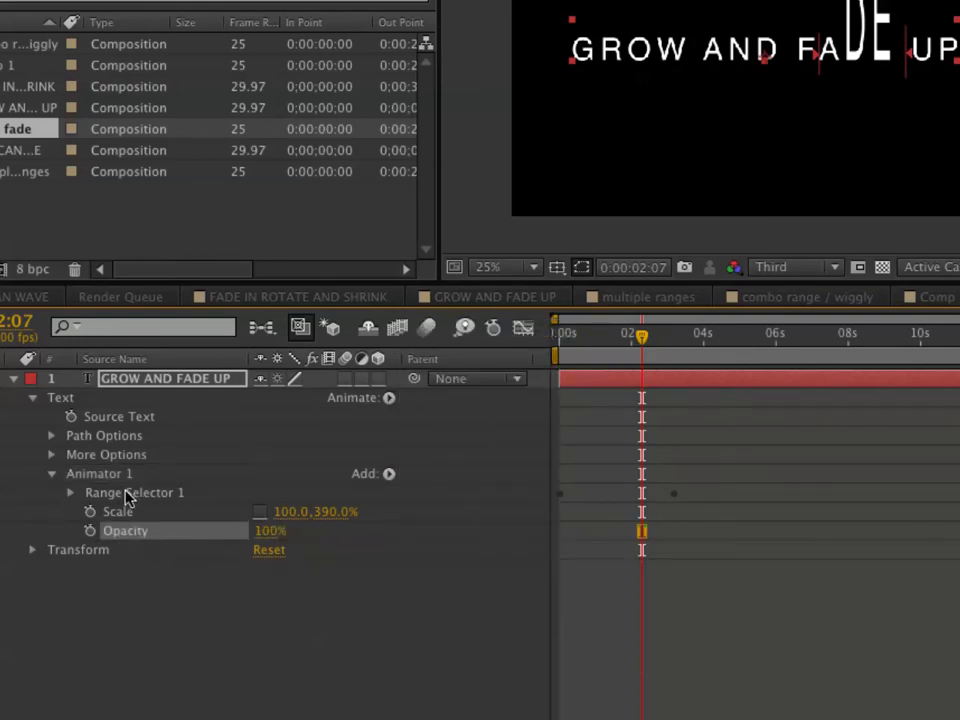
key("Delete")
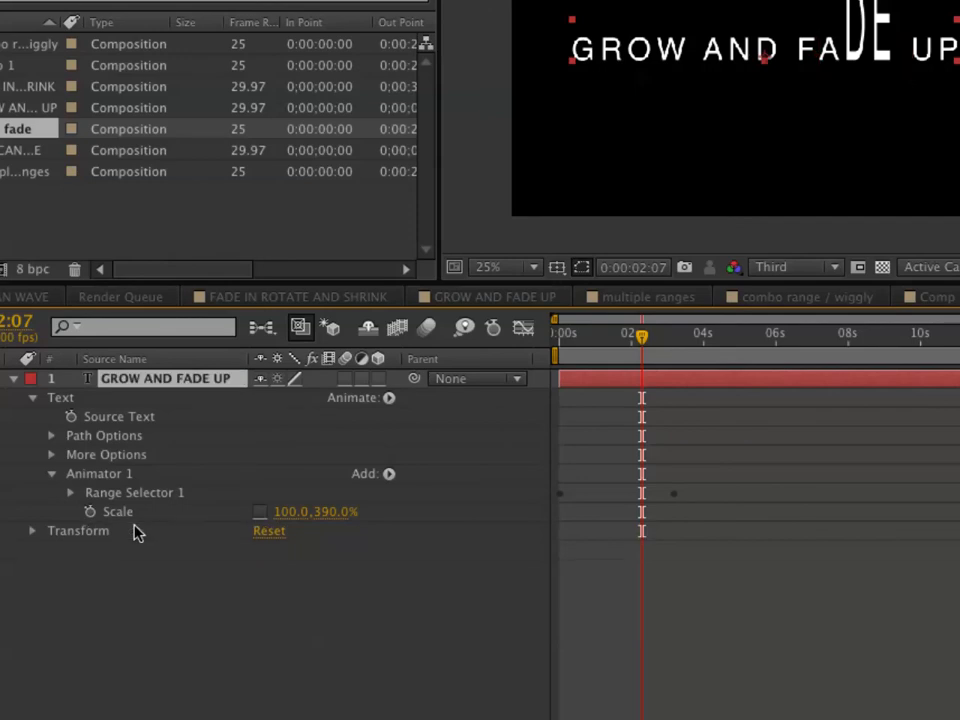
left_click(116, 477)
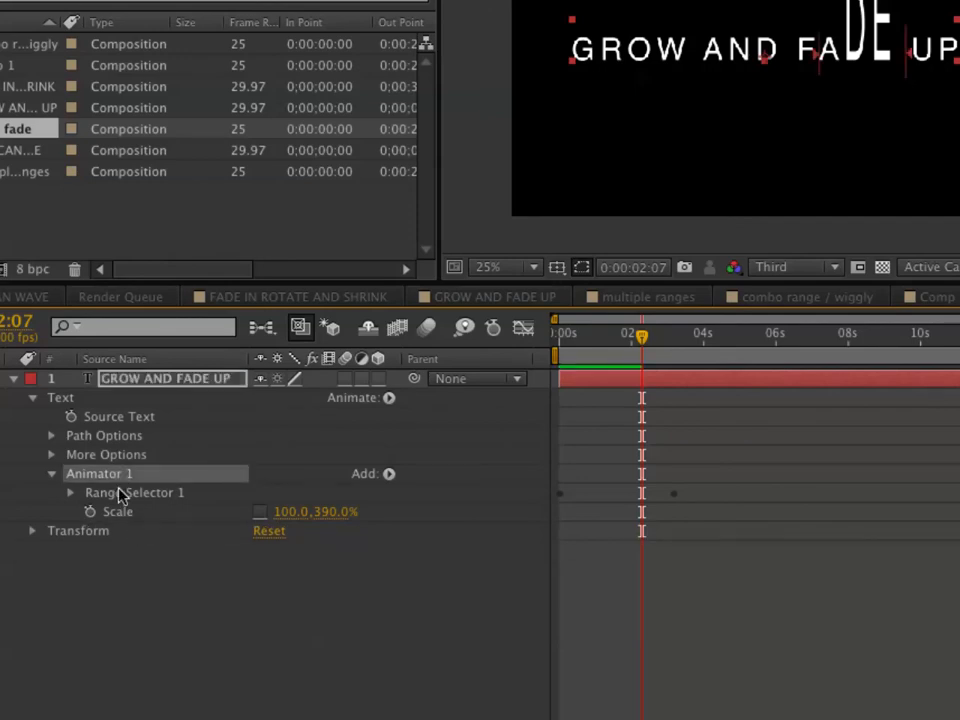
- Add a separate Opacity animator to the whole text layer and set its opacity to 34%
left_click(157, 387)
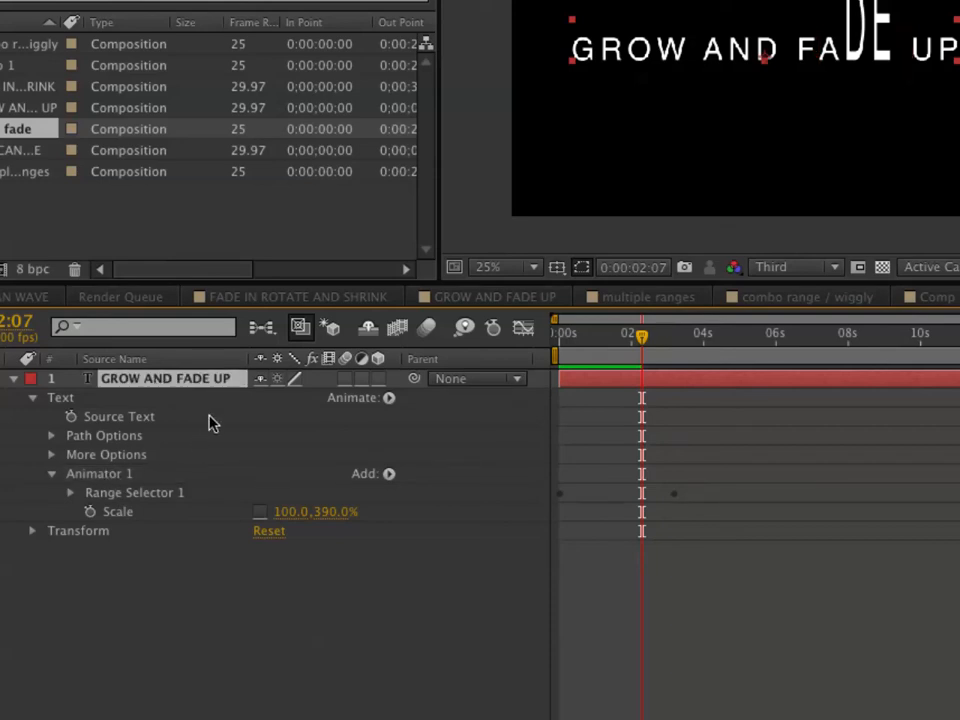
left_click(389, 398)
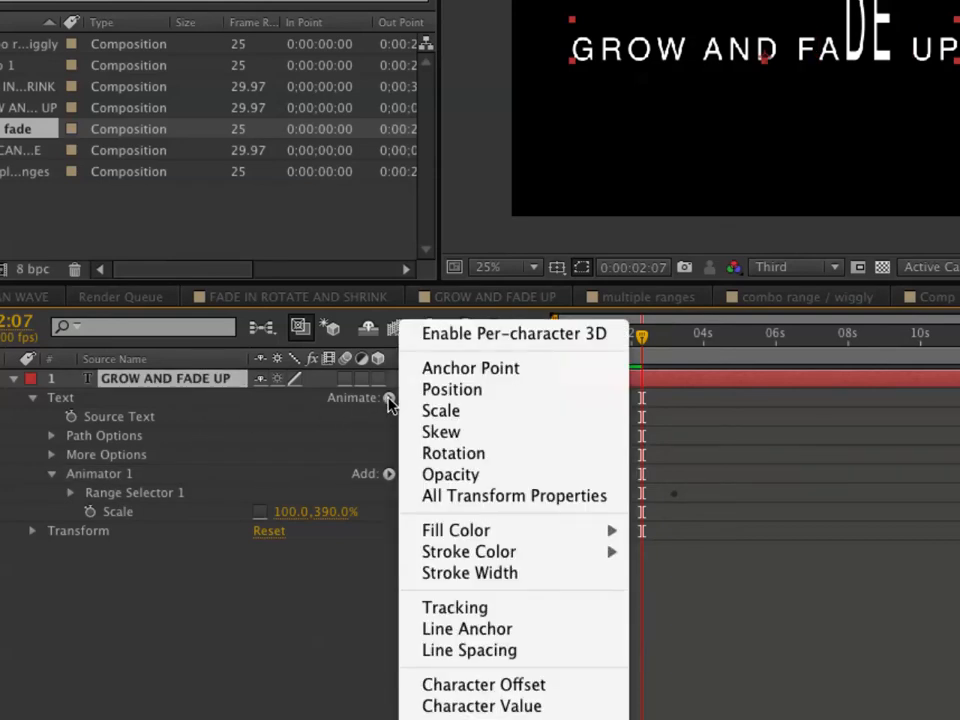
left_click(450, 476)
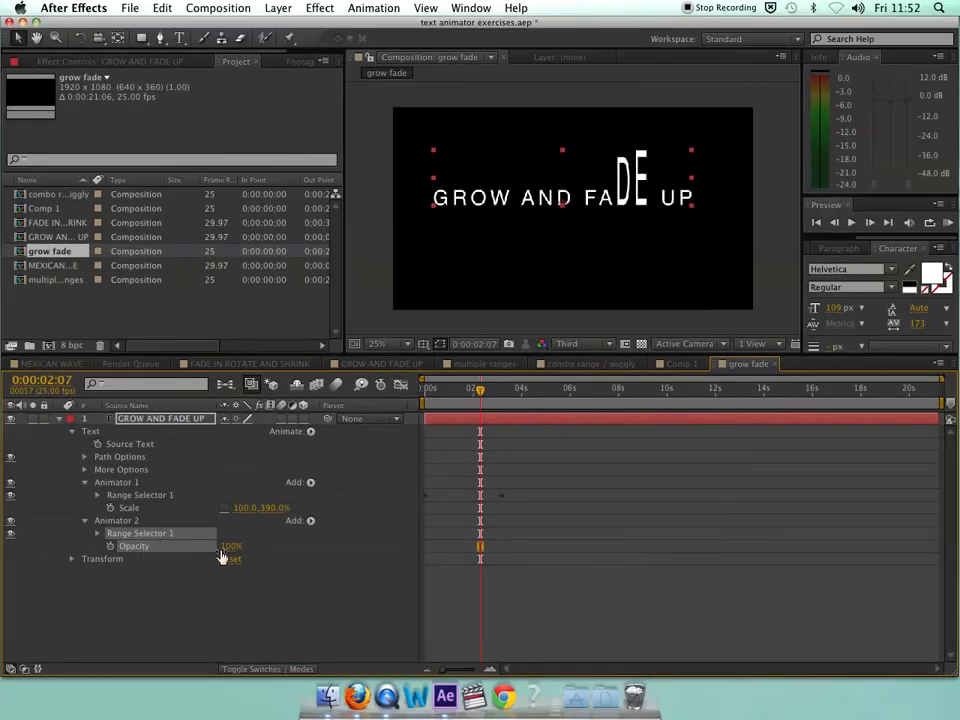
left_click_drag(229, 547, 181, 547)
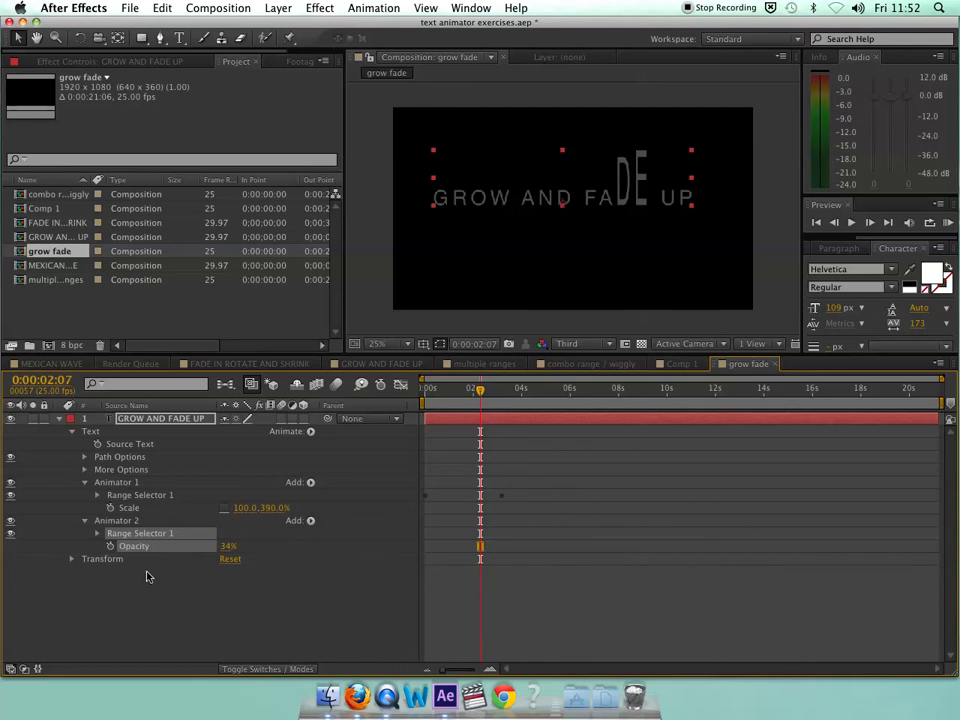
- Delete the range selector from the Opacity animator, Animator 2
left_click(123, 496)
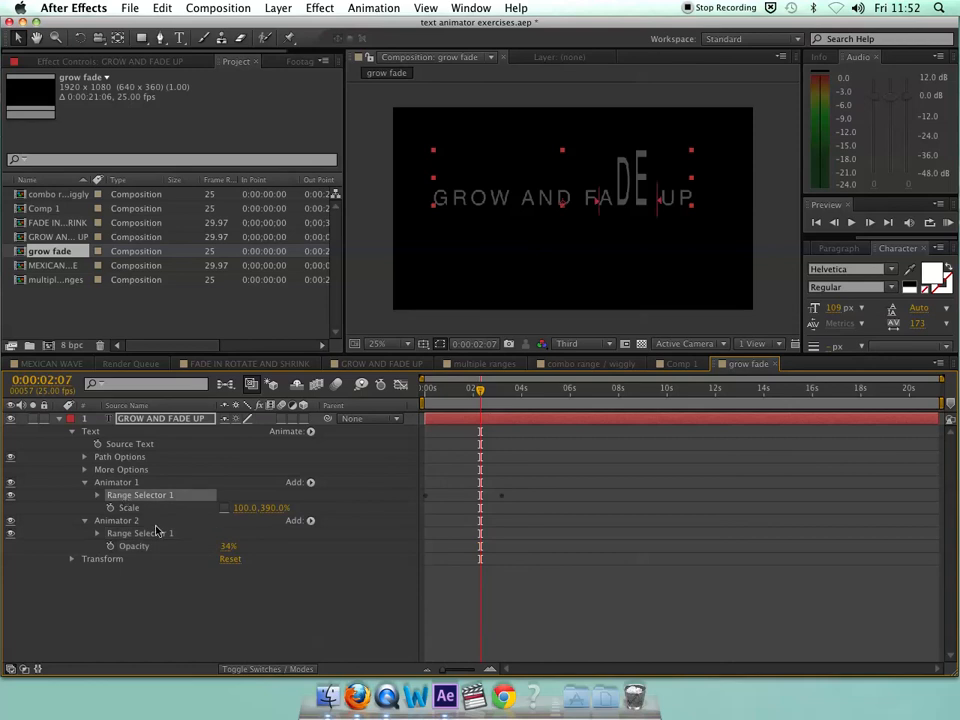
left_click(139, 533)
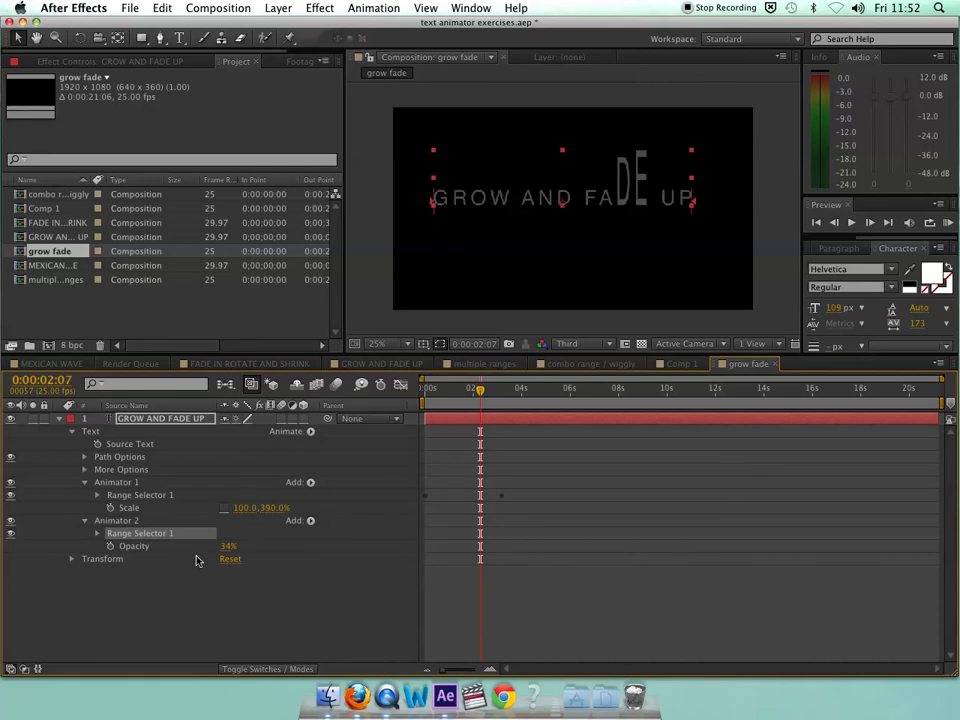
key("Delete")
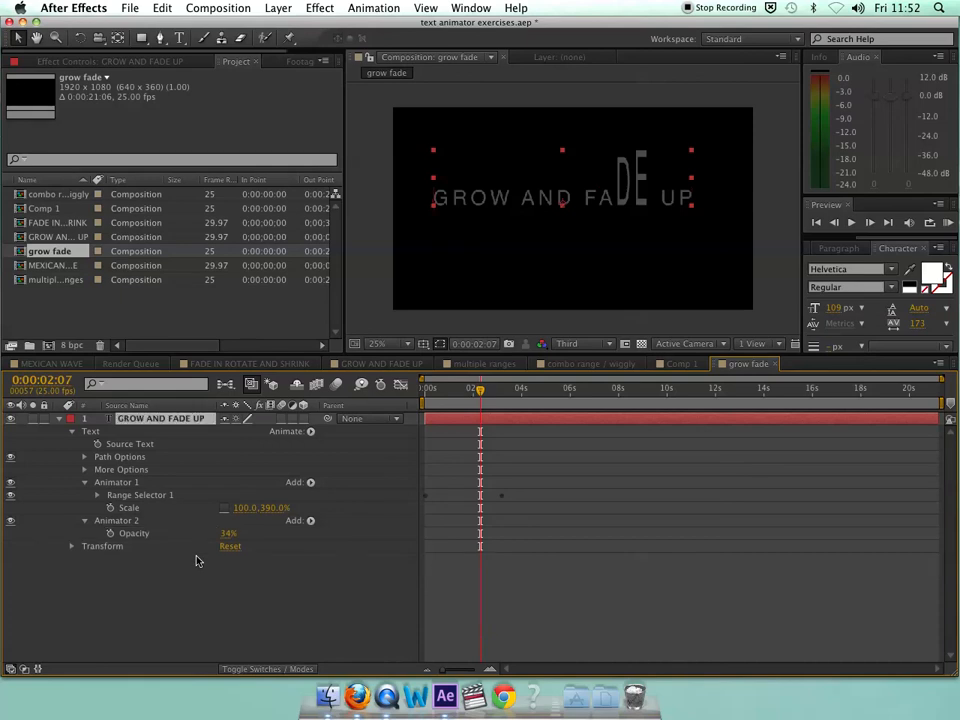
- Duplicate Animator 1's range selector and move the copy into the Opacity animator, Animator 2
left_click(148, 496)
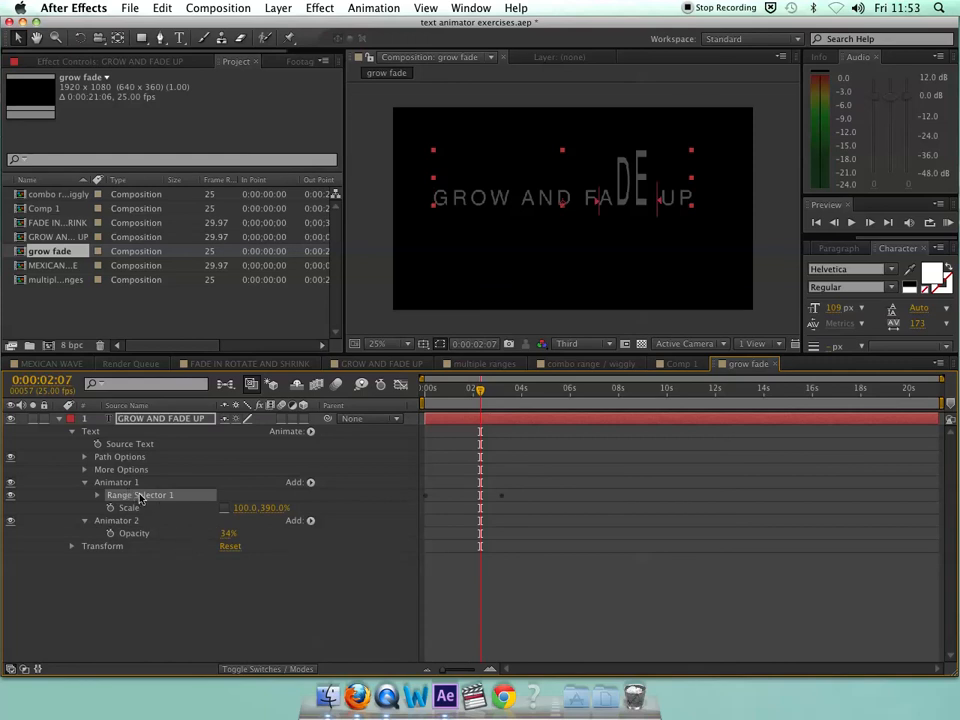
key("super+d")
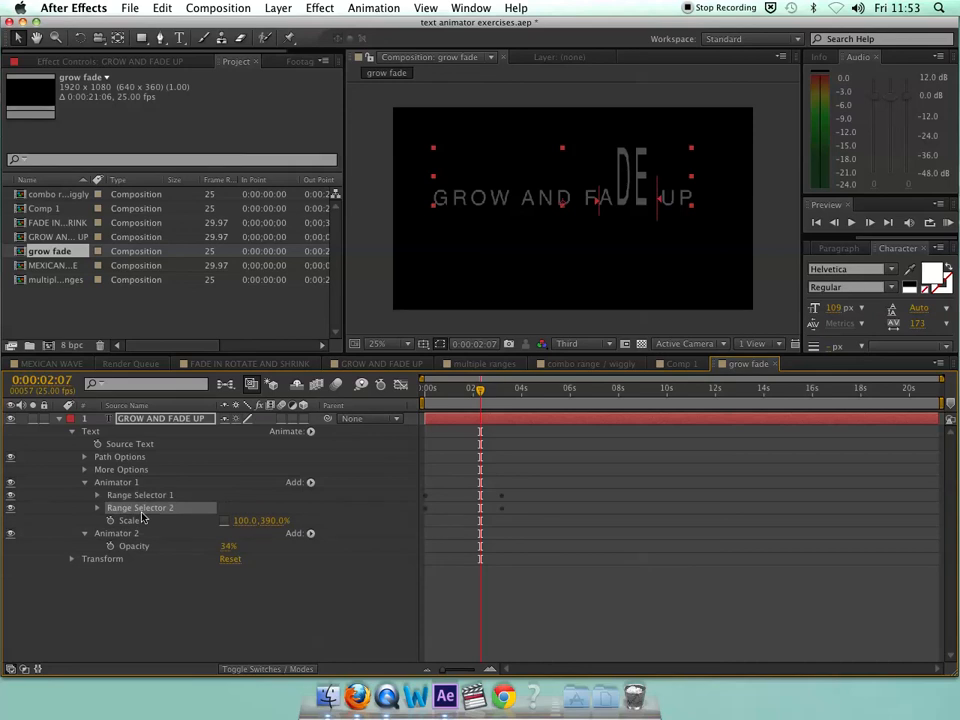
left_click_drag(127, 510, 127, 535)
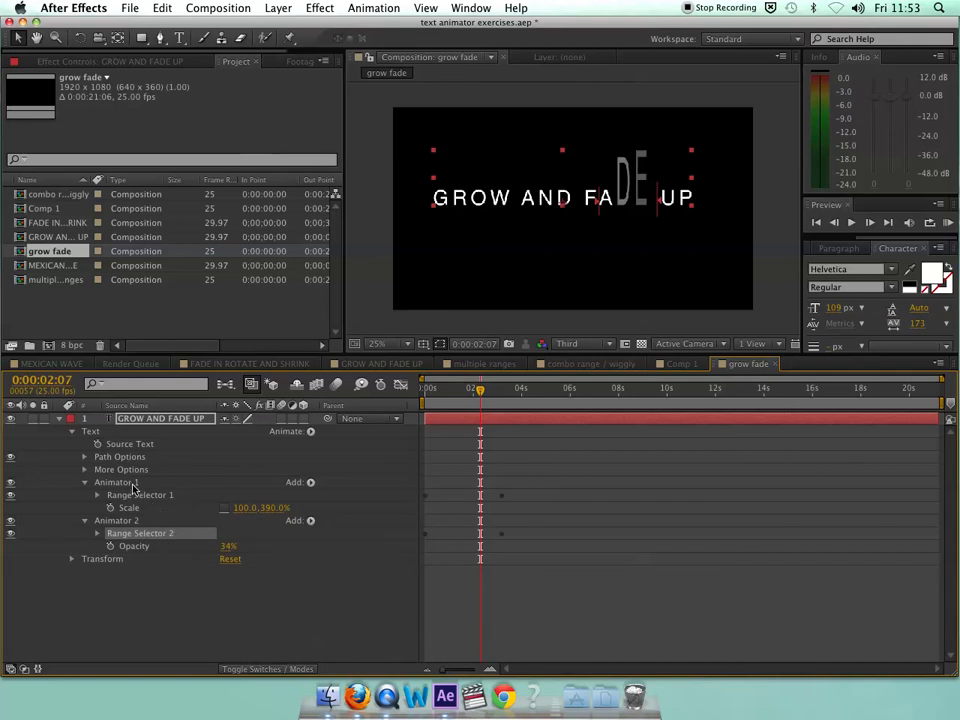
- Set the Mode of Animator 2's range selector to Subtract in its advanced properties
left_click(98, 534)
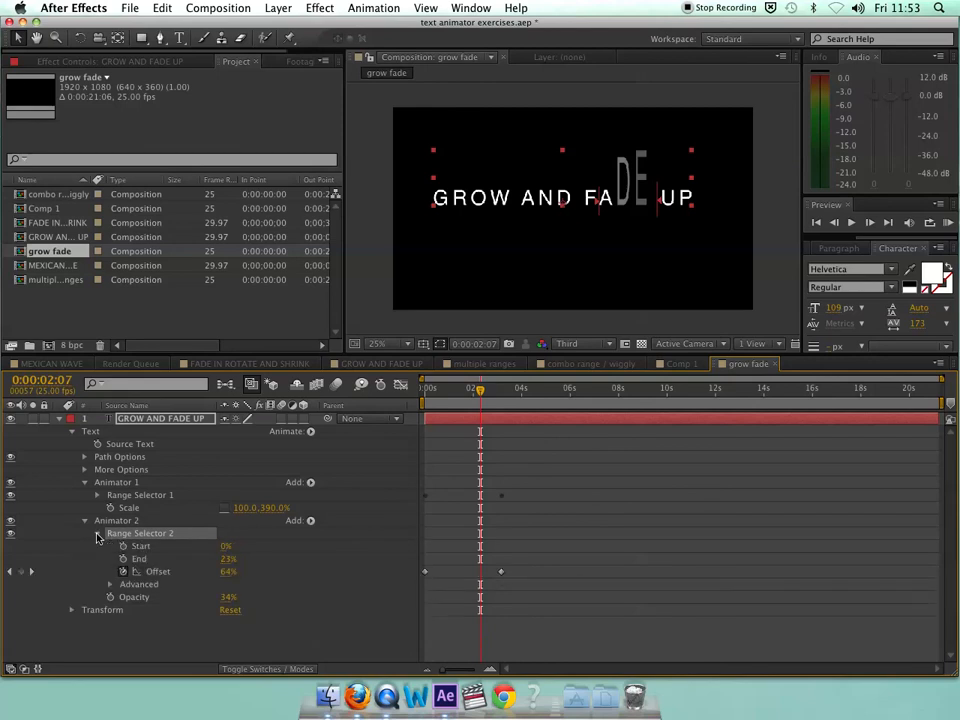
left_click(110, 584)
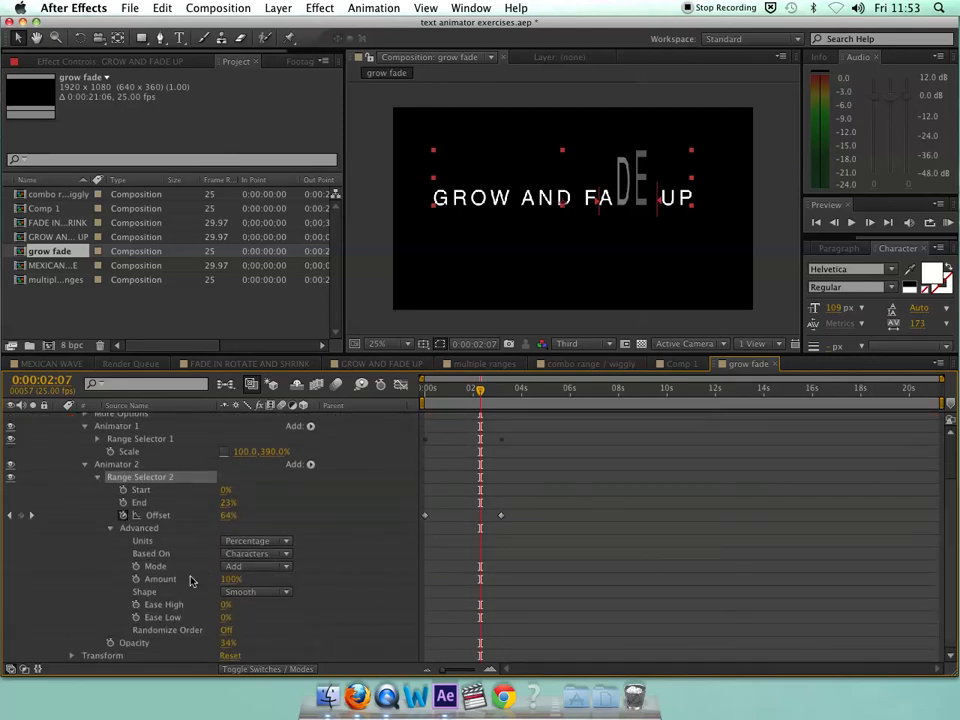
left_click(286, 568)
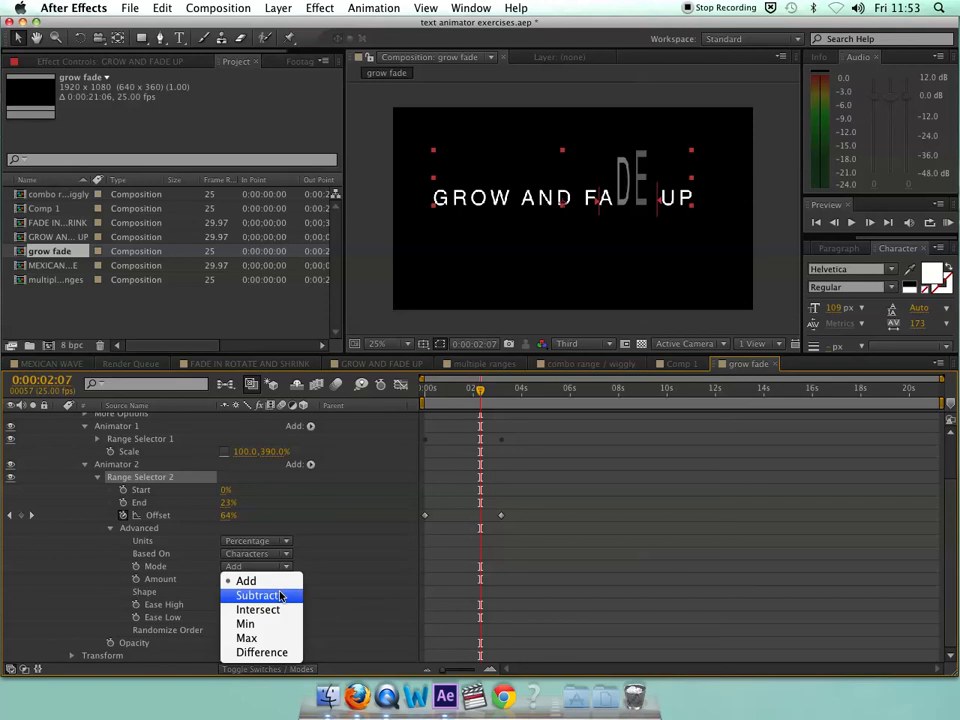
left_click(281, 596)
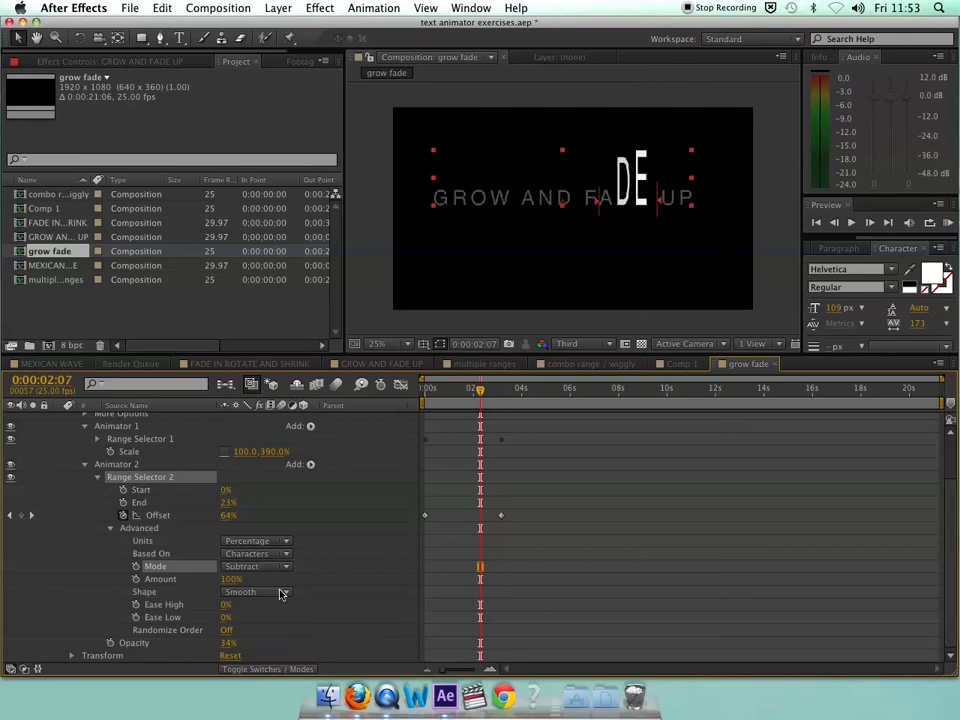
- Scrub through the text animation, preview it from the start, and check a frame around 0:00:01:19
left_click_drag(479, 393, 460, 393)
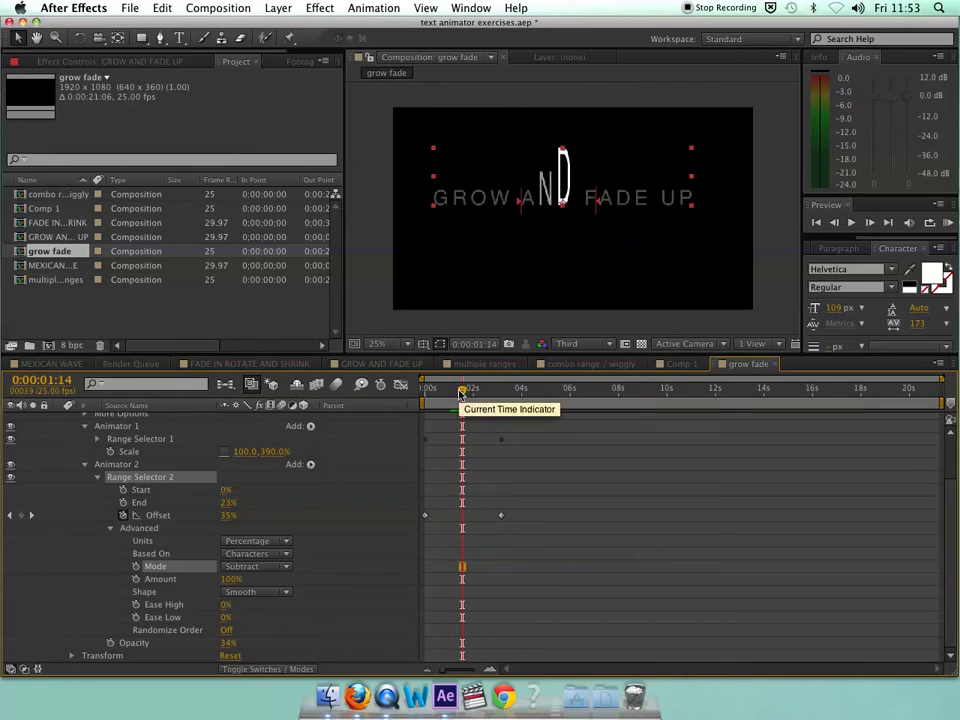
left_click_drag(460, 395, 420, 393)
key("space")
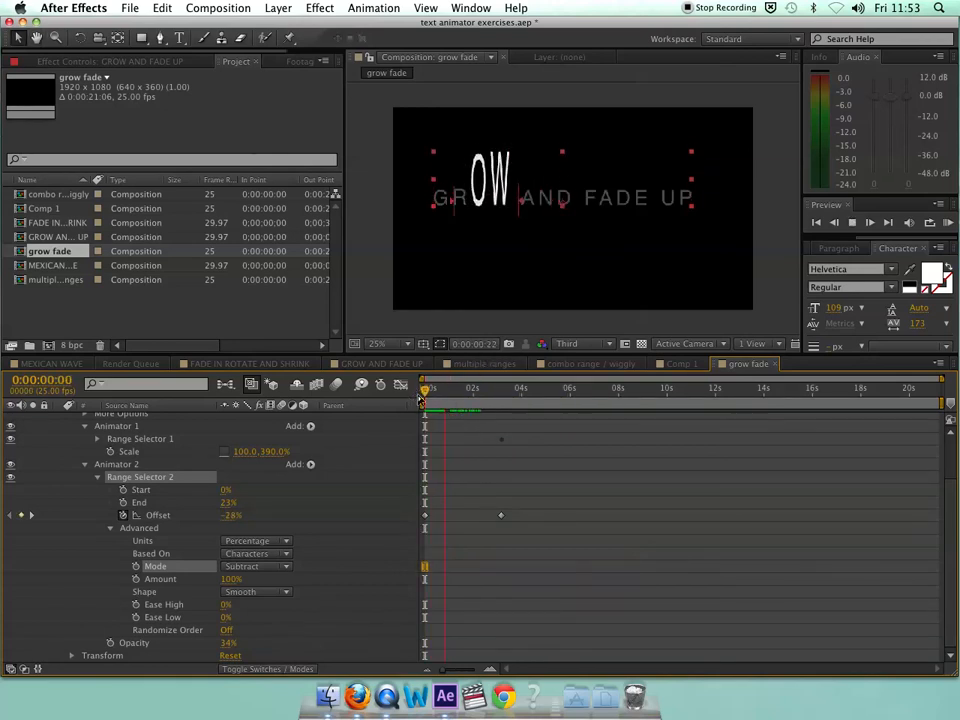
key("space")
left_click_drag(472, 391, 465, 392)
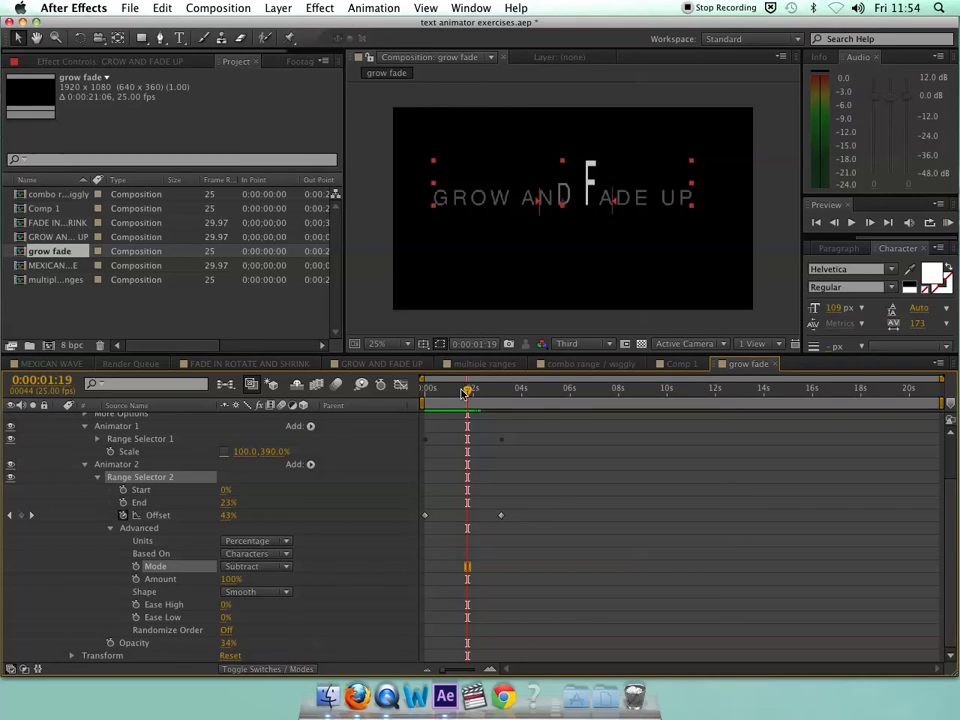
scroll(108, 494, "up", 1)
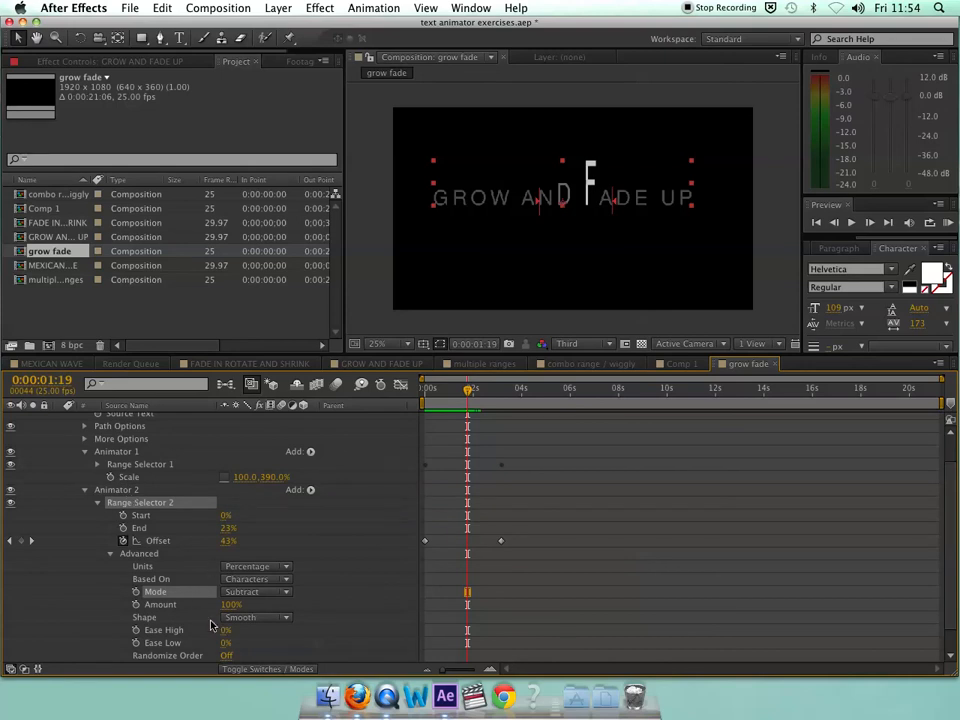
left_click(136, 465)
left_click(130, 504)
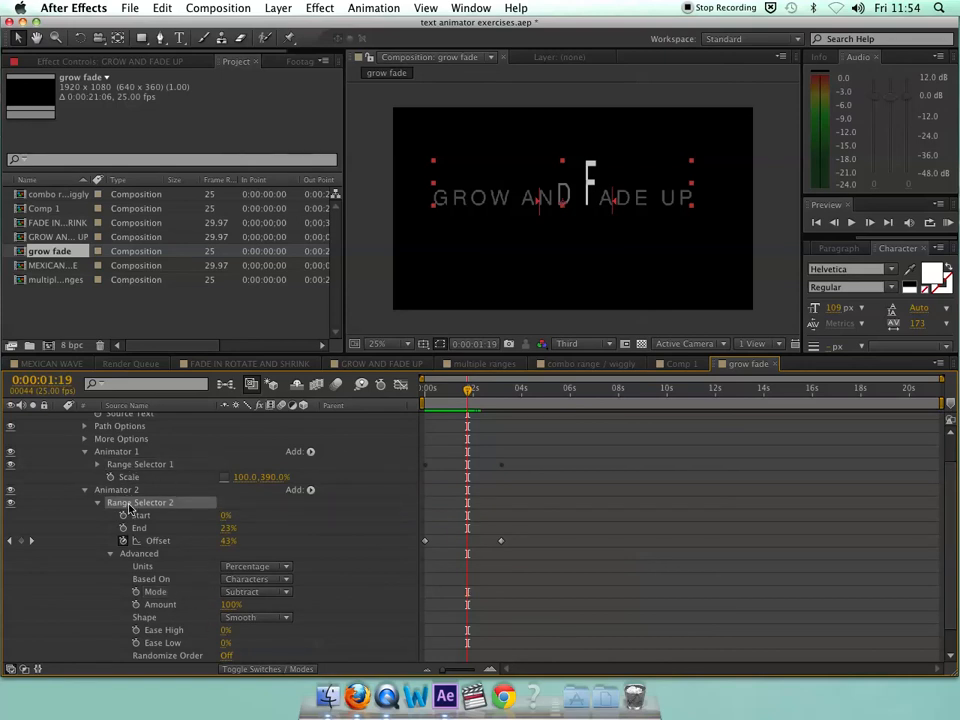